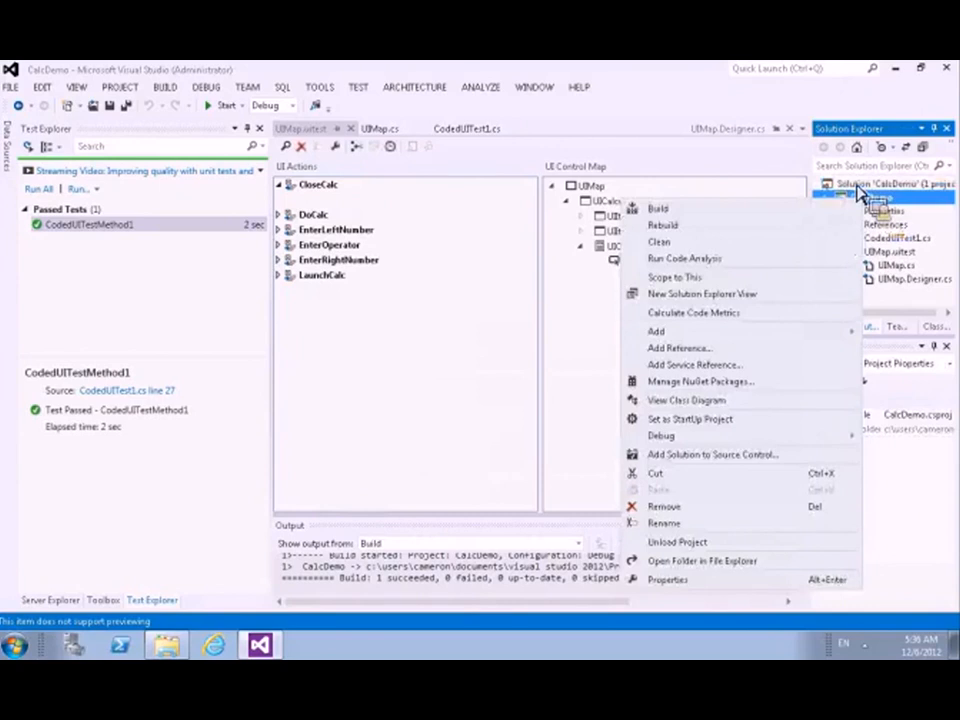
Step: Add a Test Settings item named TestSettings1.testsettings to the CalcDemo solution
click(858, 192)
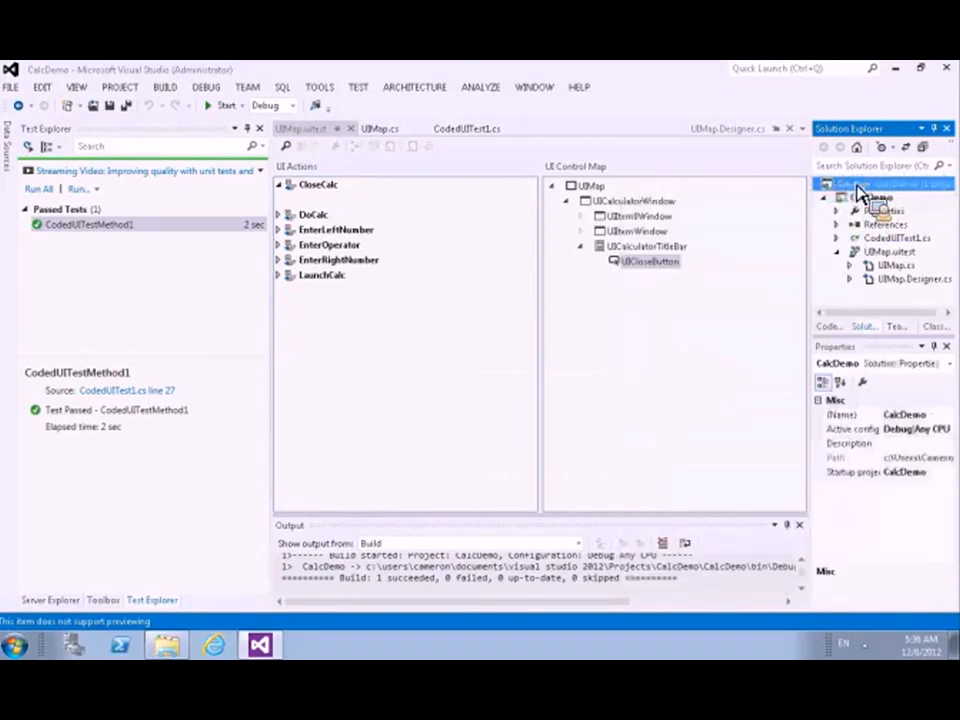
right_click(857, 192)
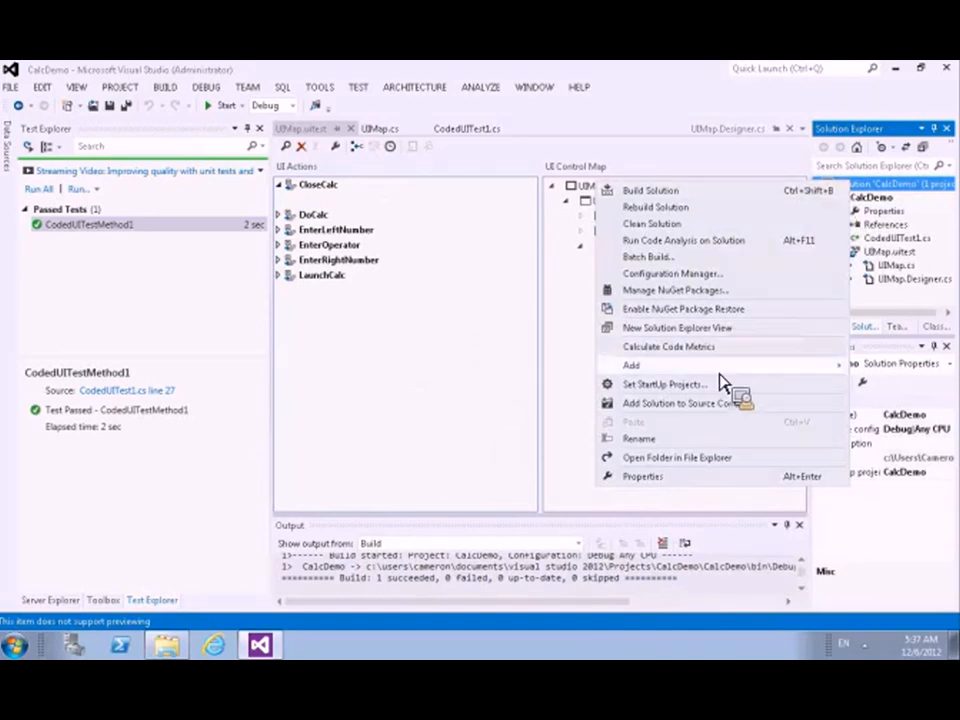
mouse_move(722, 370)
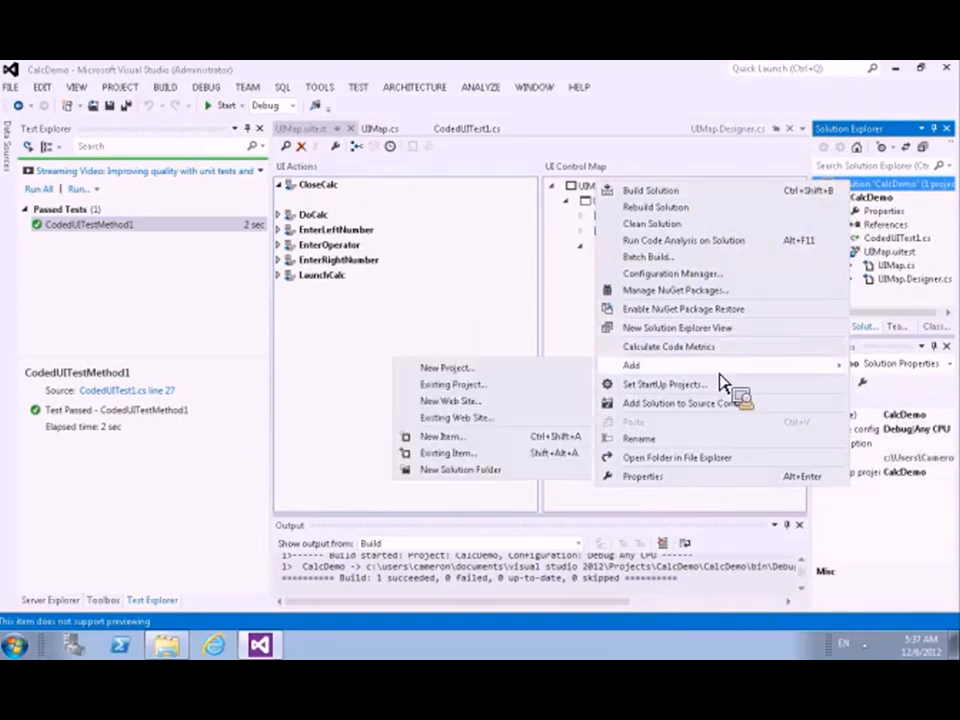
click(445, 437)
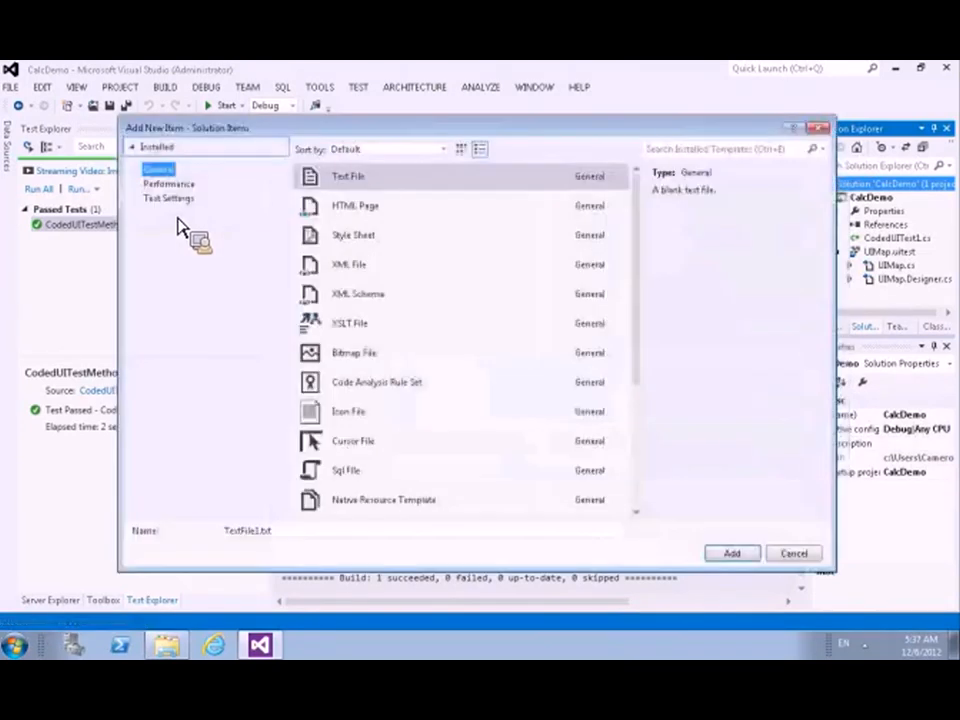
click(175, 199)
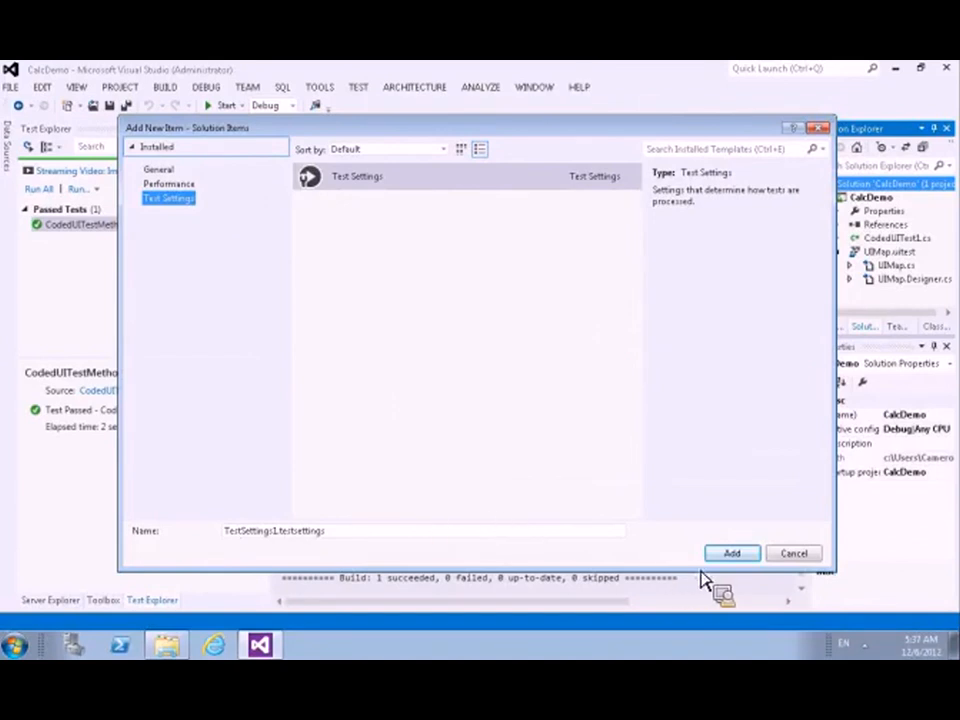
click(744, 558)
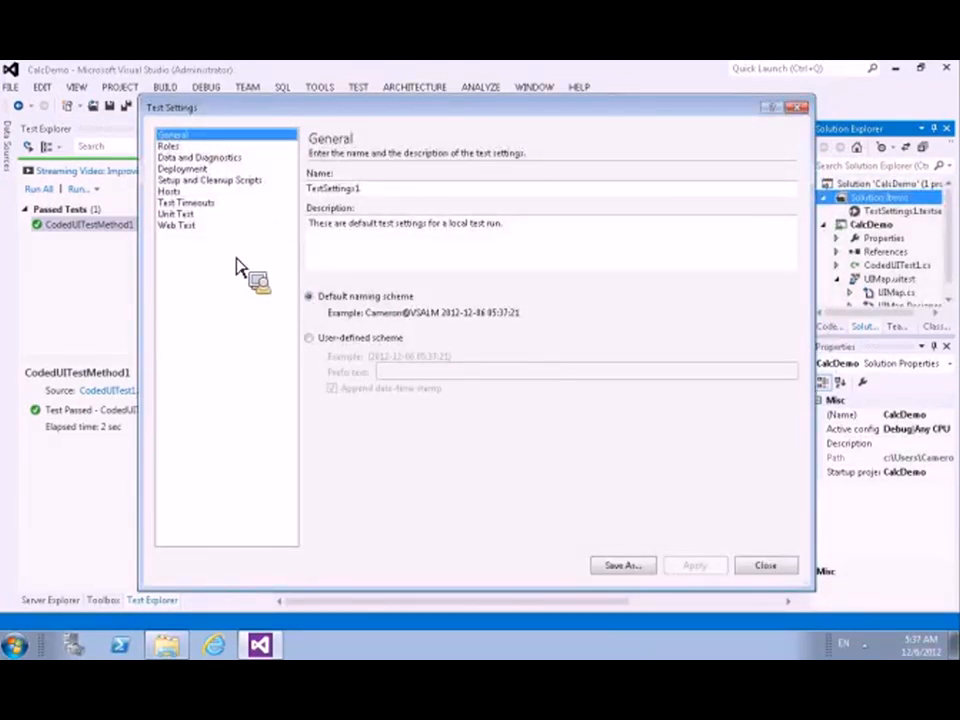
Step: Enable the Event Log adapter under Data and Diagnostics and review its collectable event logs and event types without changing them
click(226, 158)
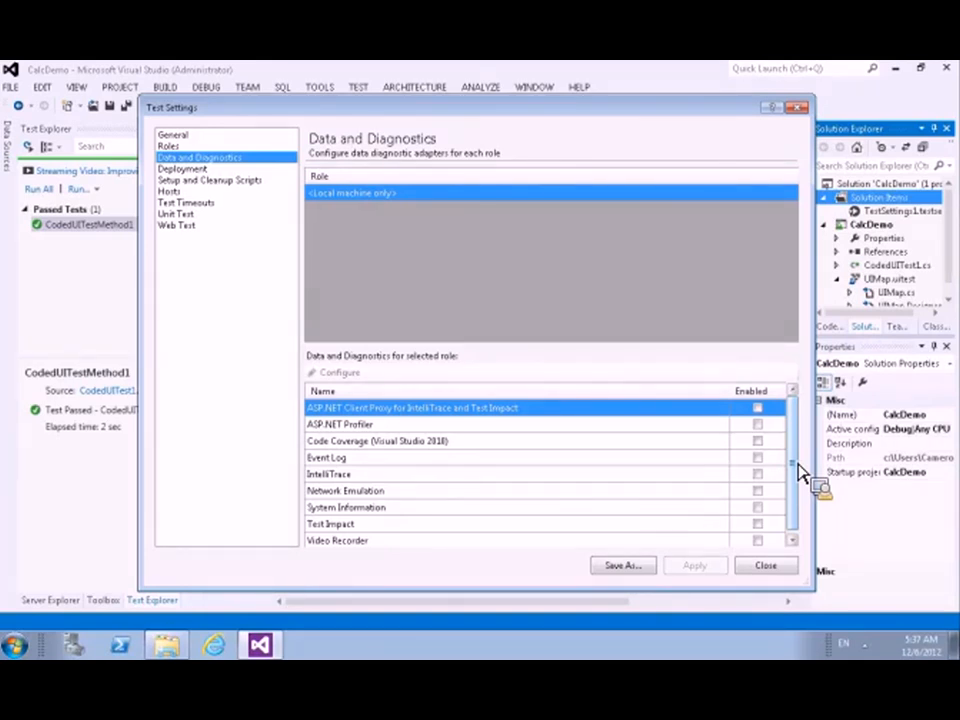
drag(798, 467, 797, 510)
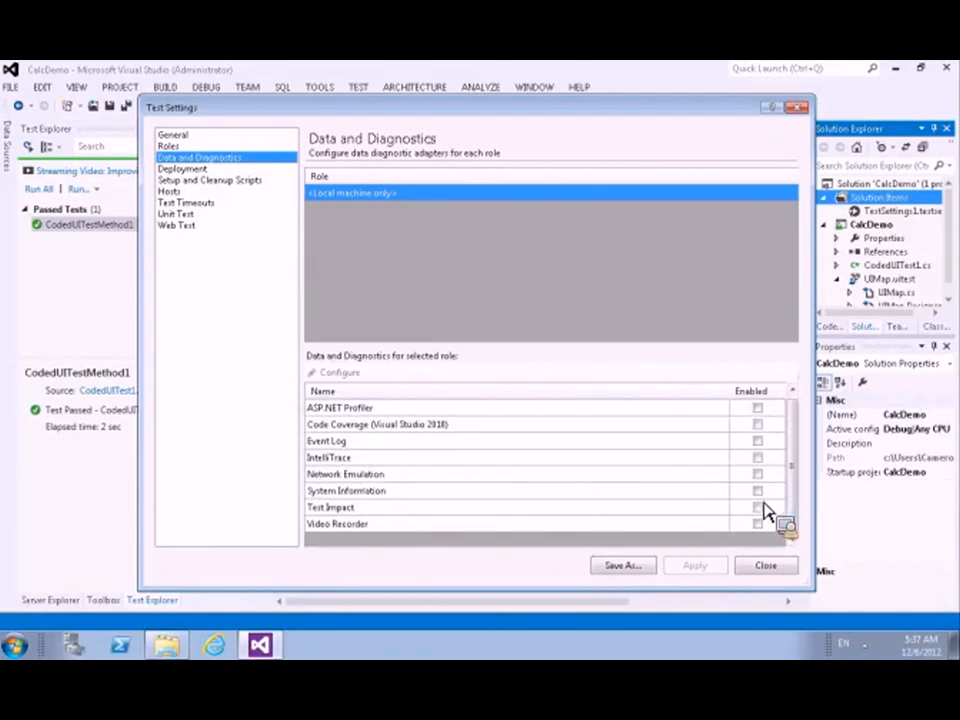
click(757, 441)
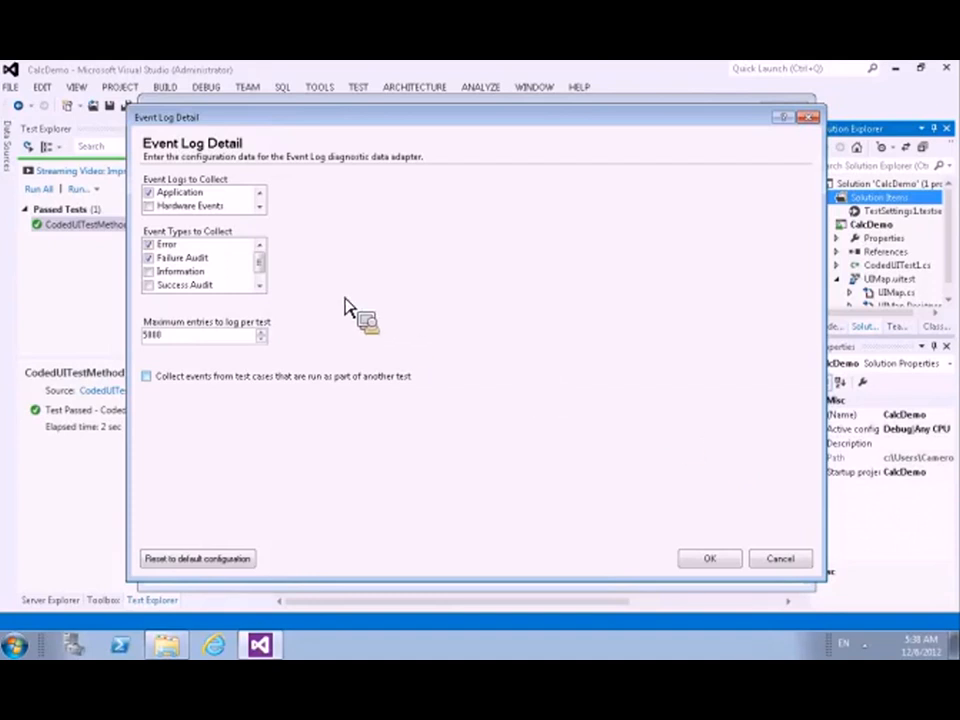
scroll(262, 207, down, 3)
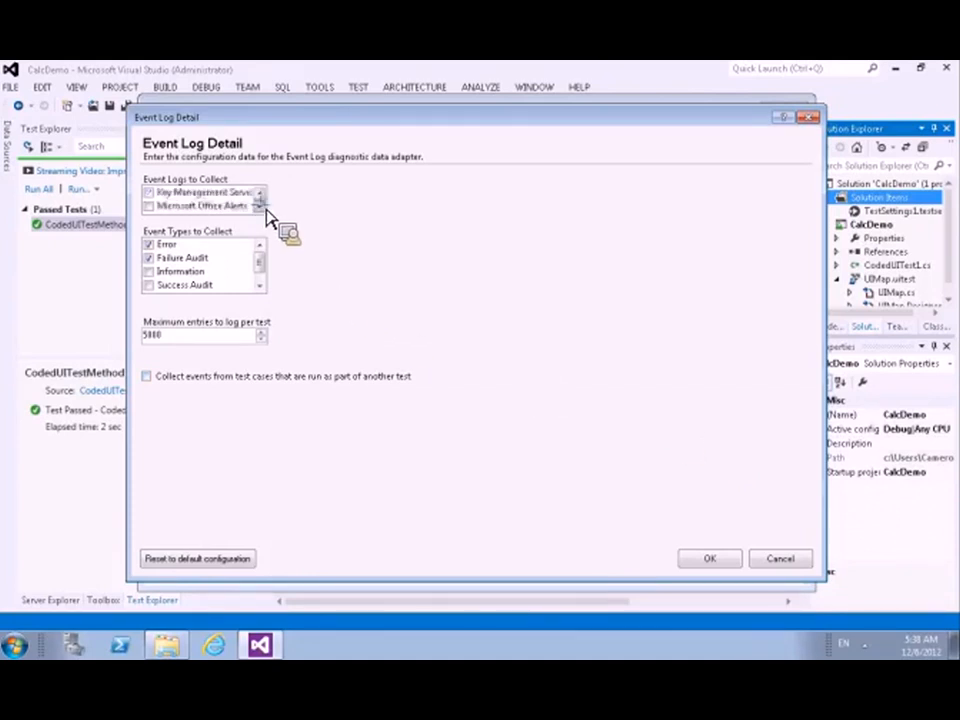
click(264, 207)
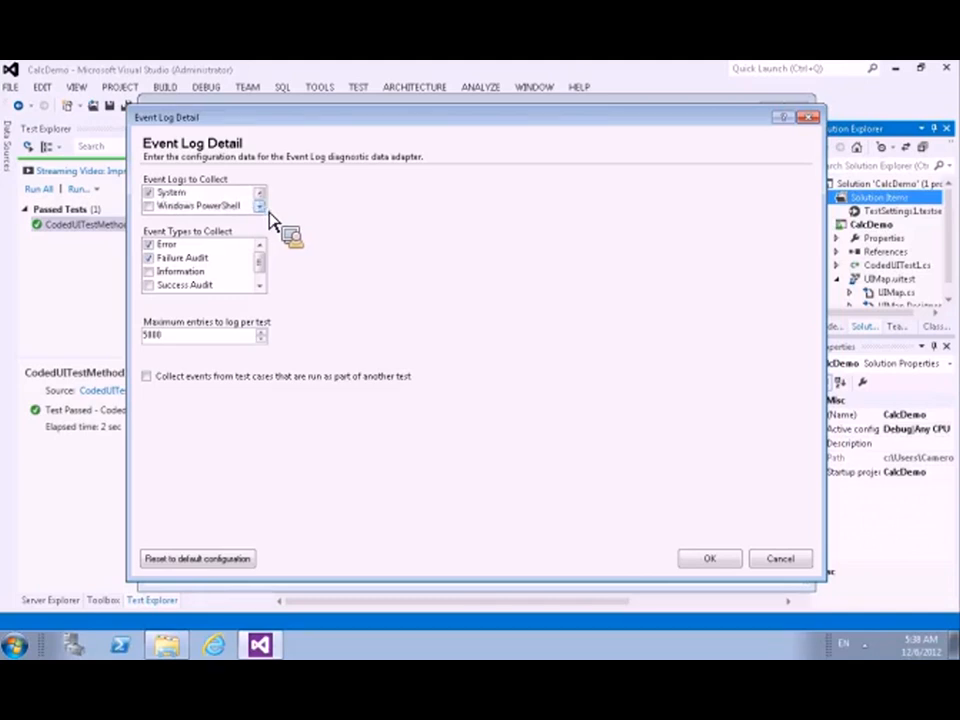
click(264, 285)
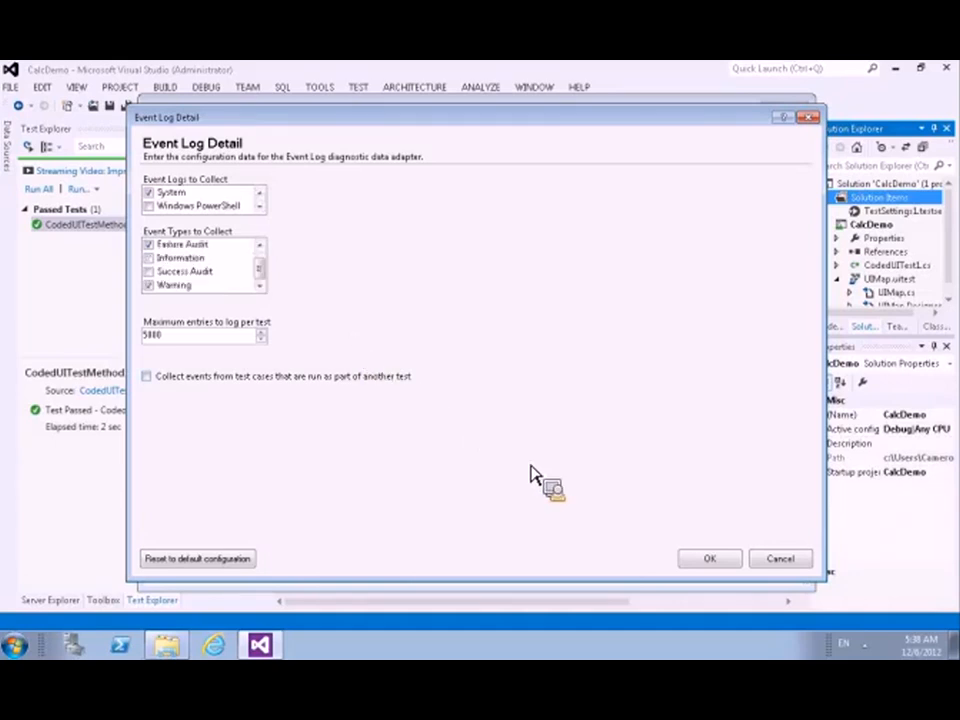
click(780, 560)
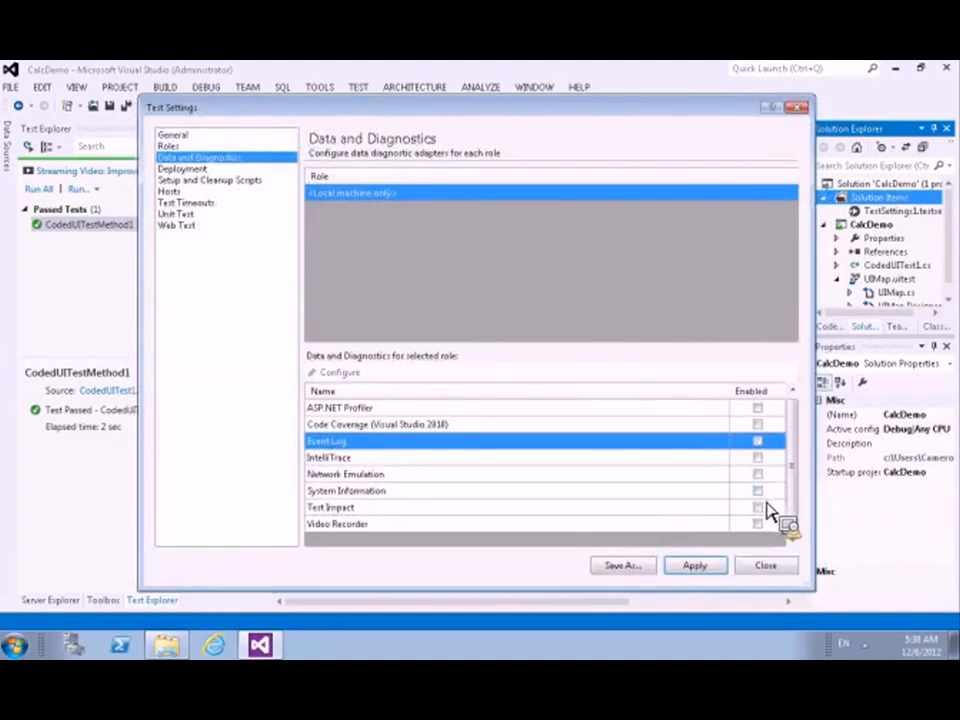
Step: Enable the System Information adapter, switch to Video Recorder instead, and check the configuration of each without changing it
click(757, 491)
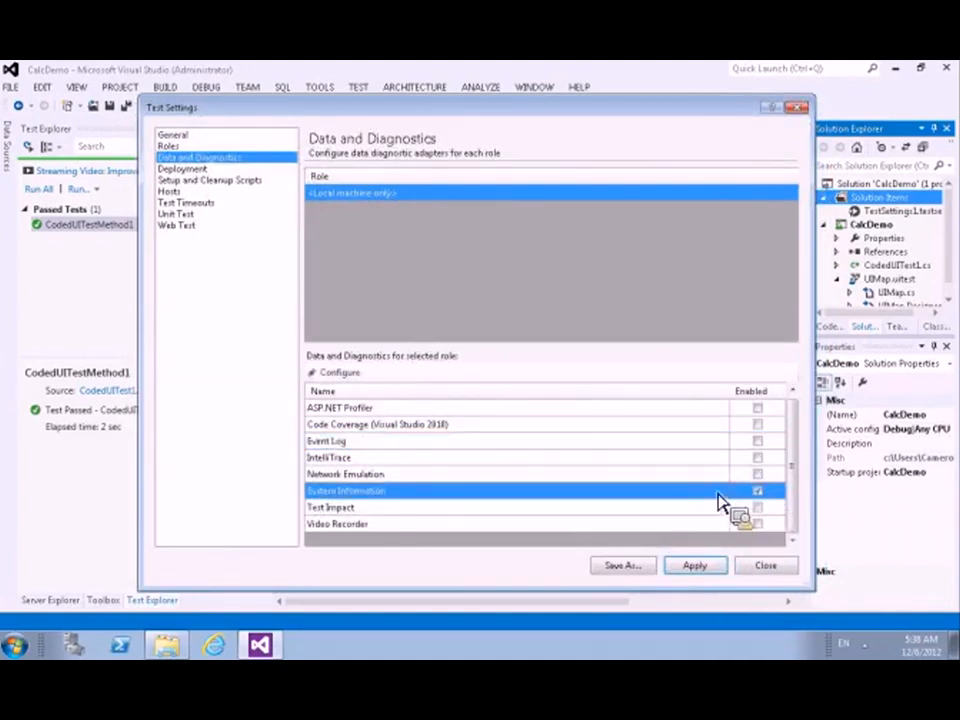
double_click(718, 494)
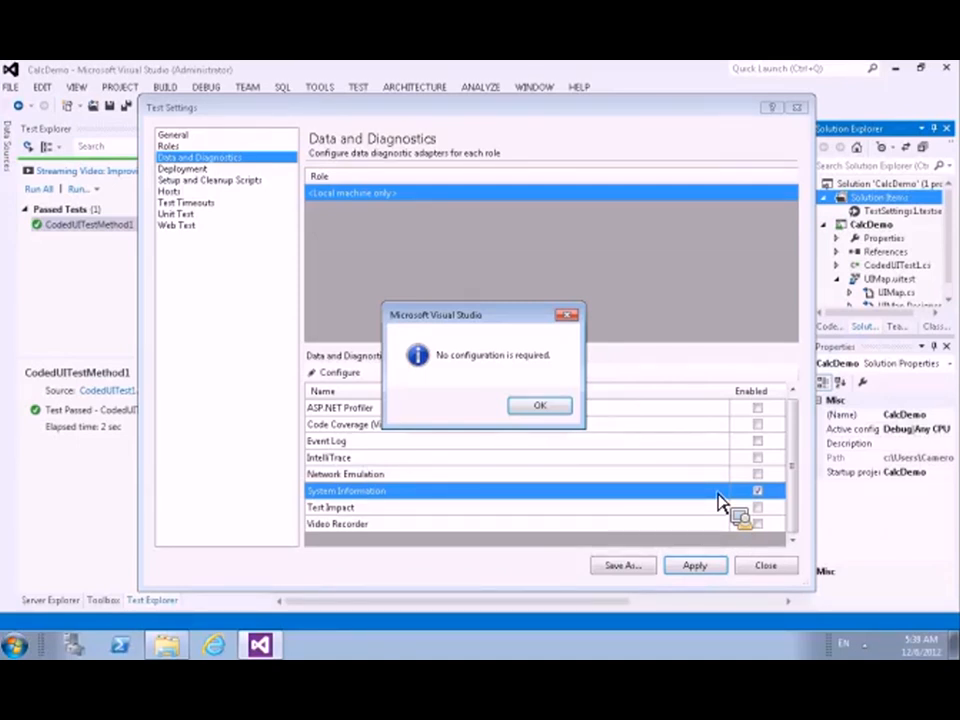
click(568, 411)
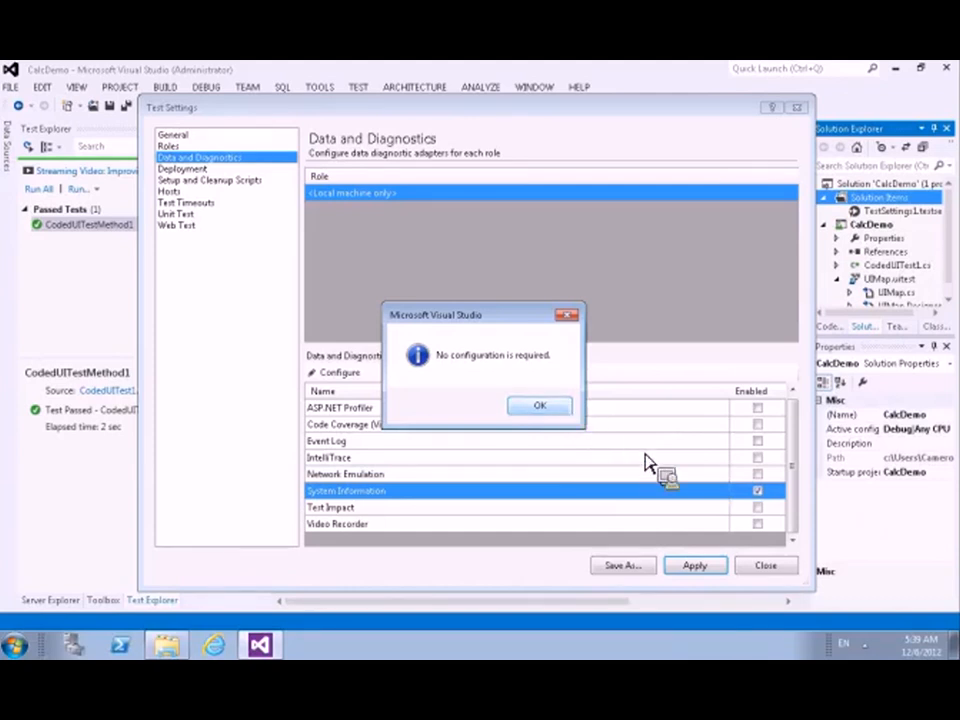
click(757, 524)
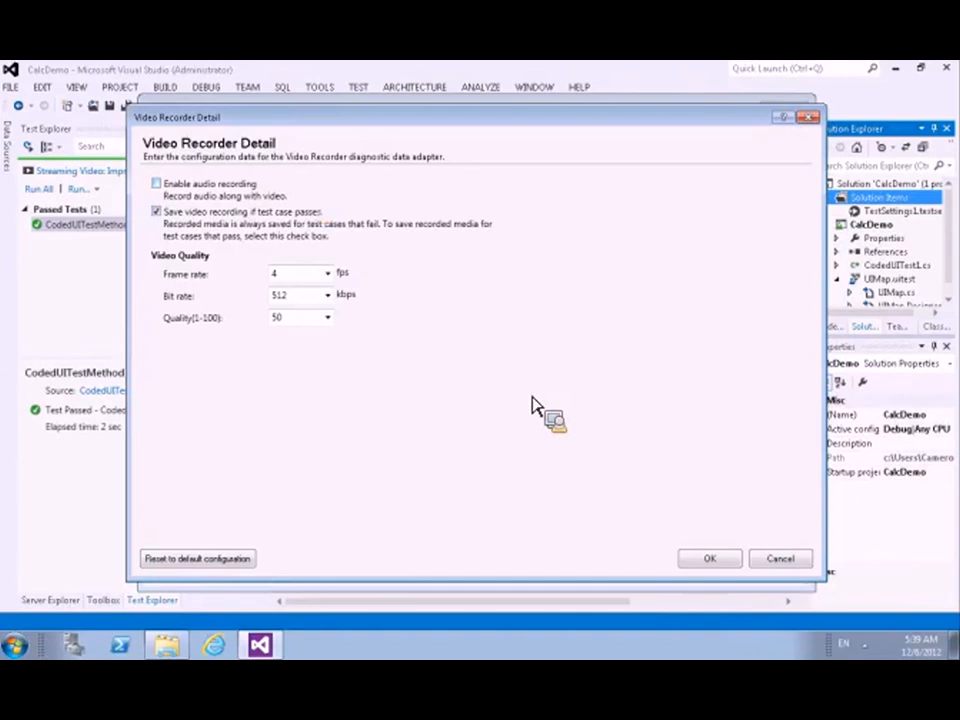
click(780, 560)
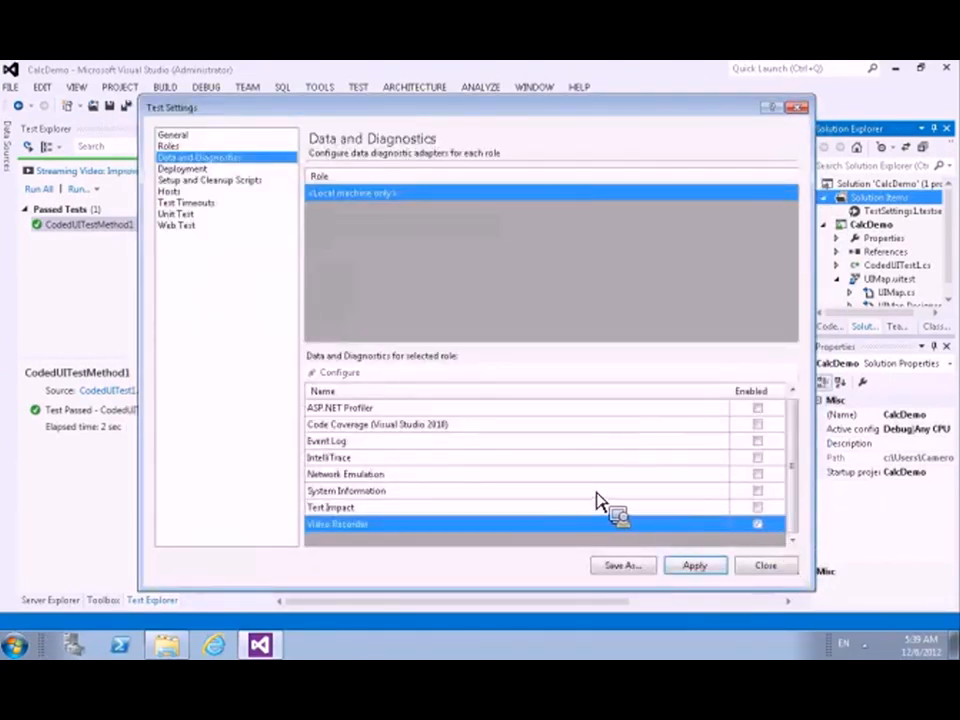
Step: Enable the Network Emulation adapter, review its available network profiles, cancel the configuration and disable the adapter again
click(766, 475)
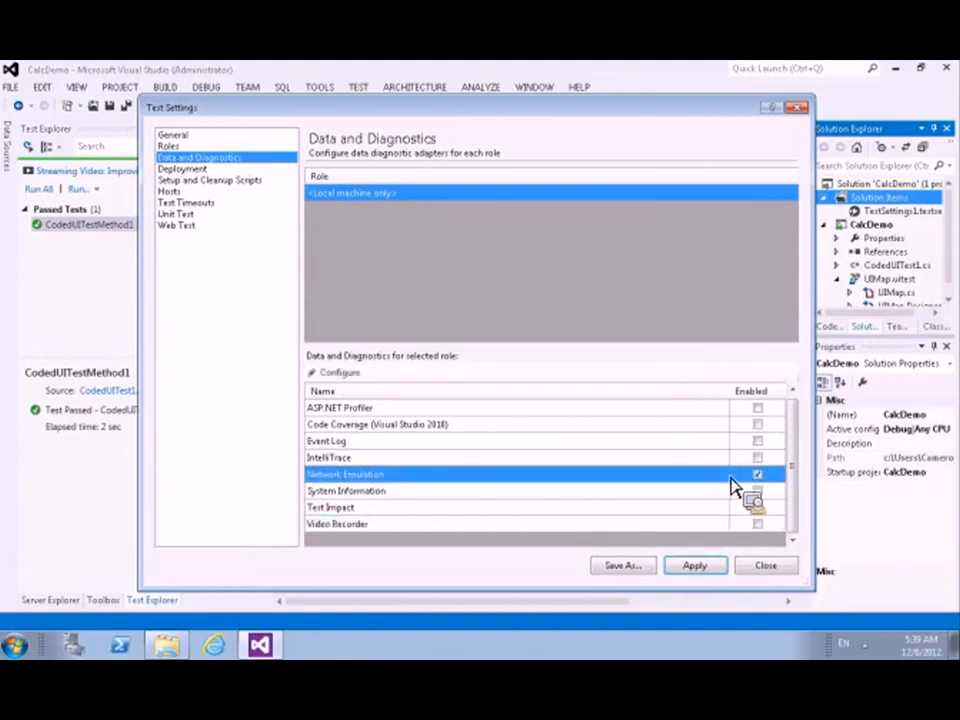
double_click(720, 477)
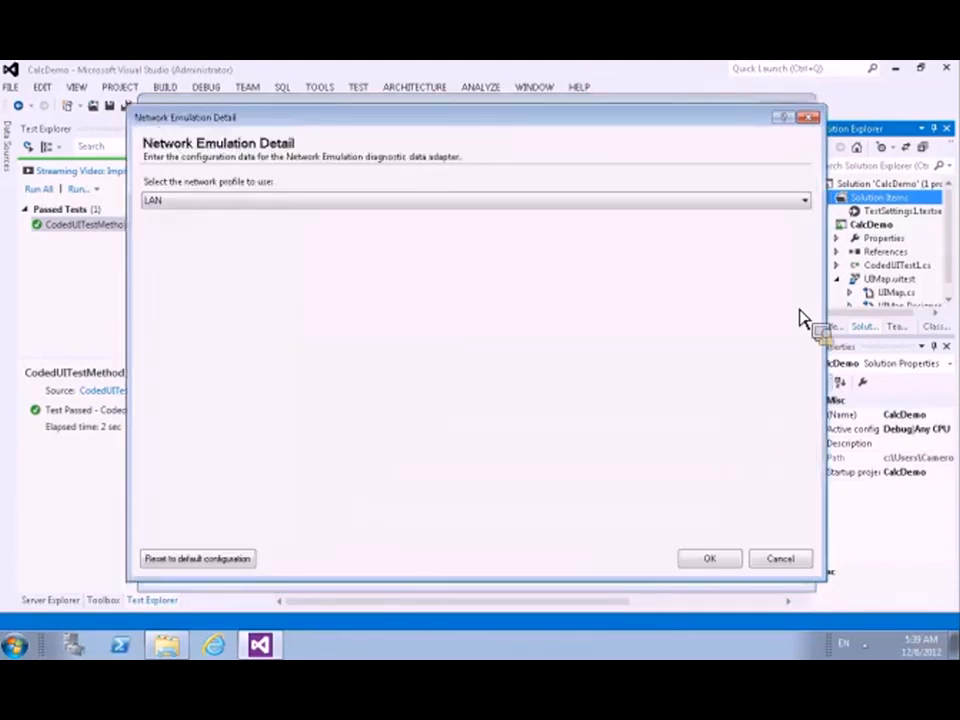
click(805, 201)
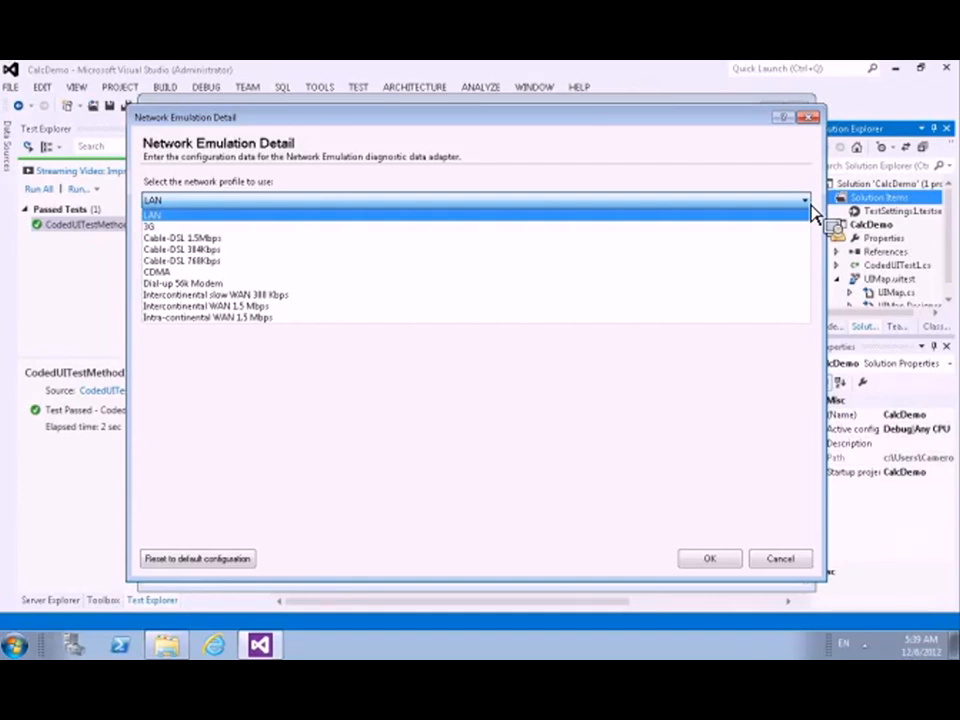
click(796, 546)
click(794, 551)
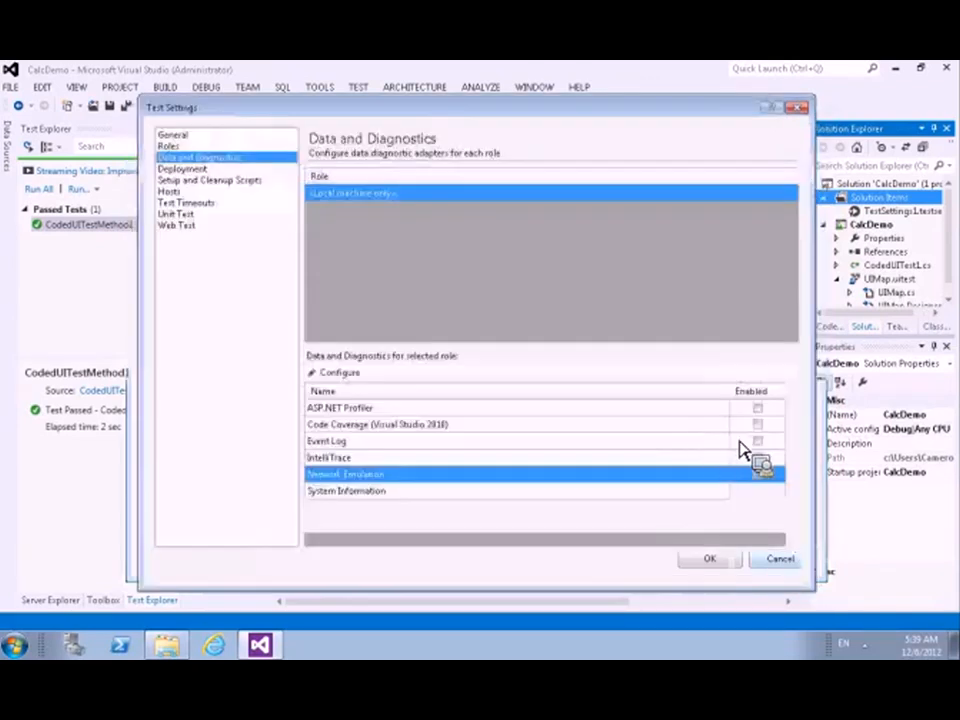
click(759, 476)
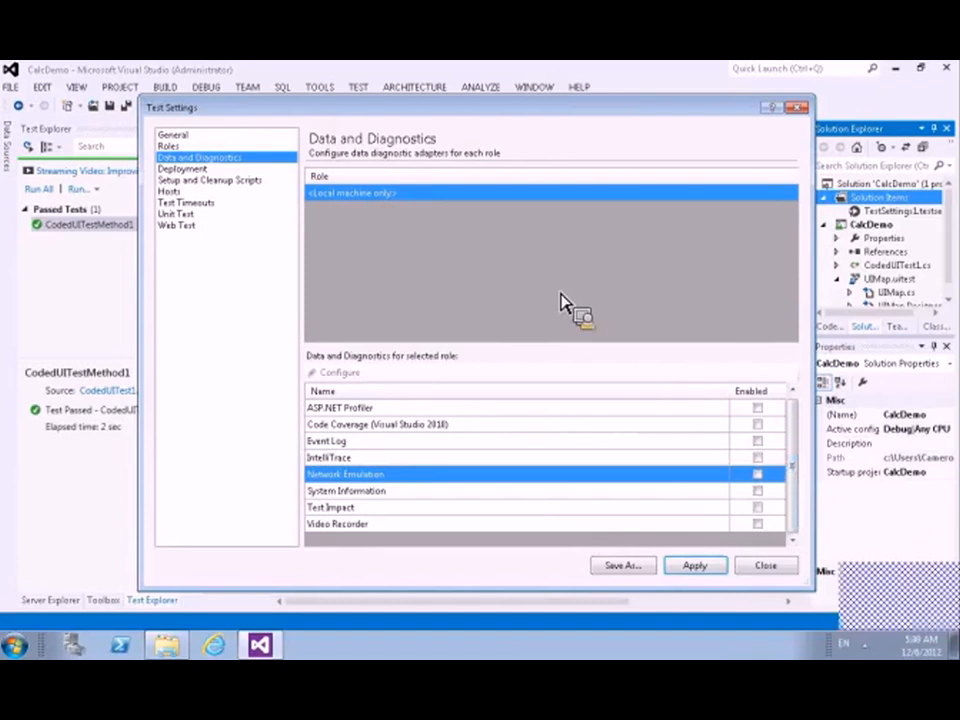
Step: Examine the Setup and Cleanup Scripts and Test Timeouts settings and the available test execution methods under Roles
click(195, 182)
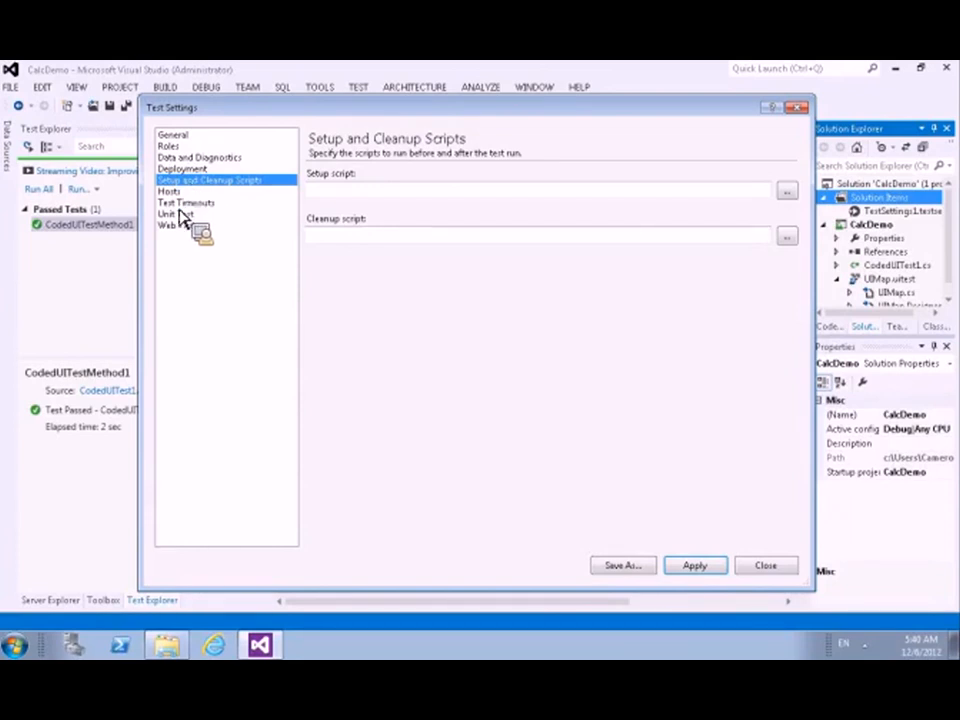
click(184, 204)
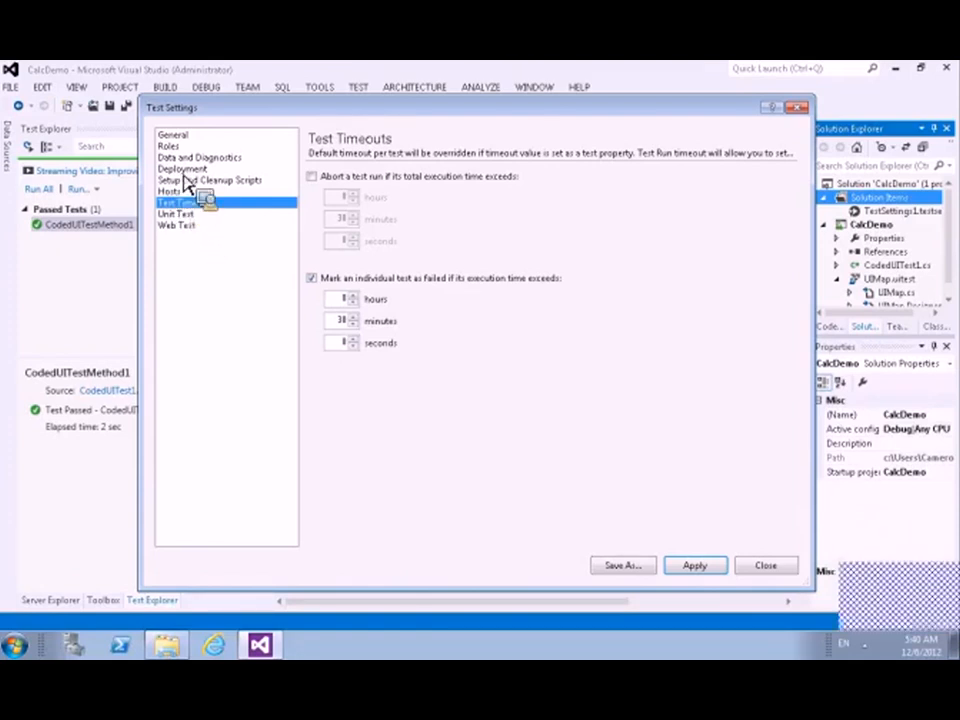
click(173, 148)
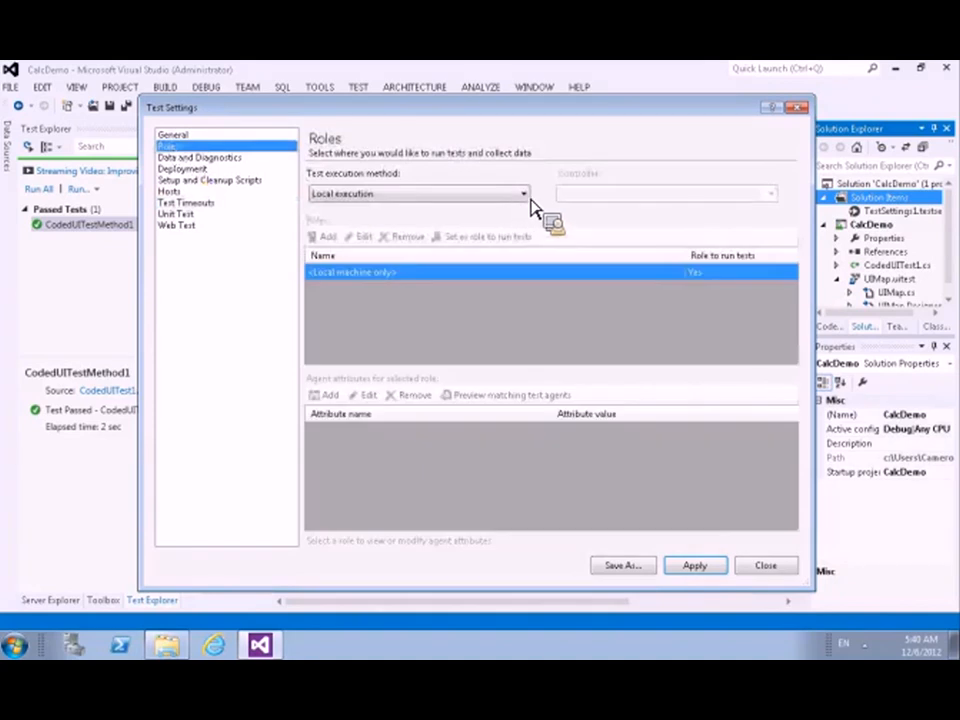
click(523, 194)
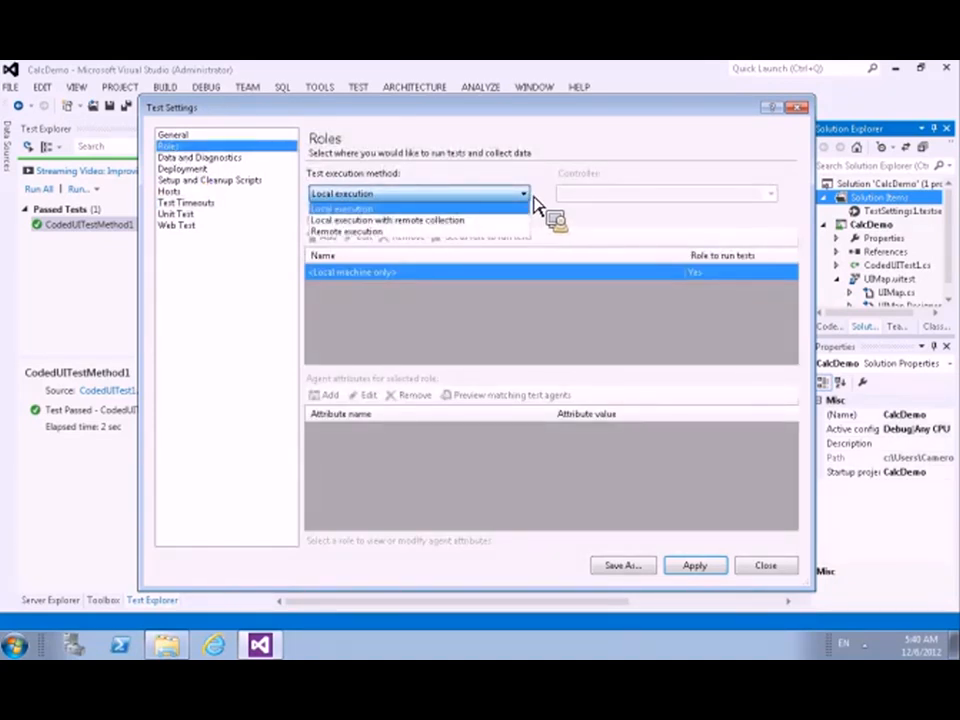
click(777, 572)
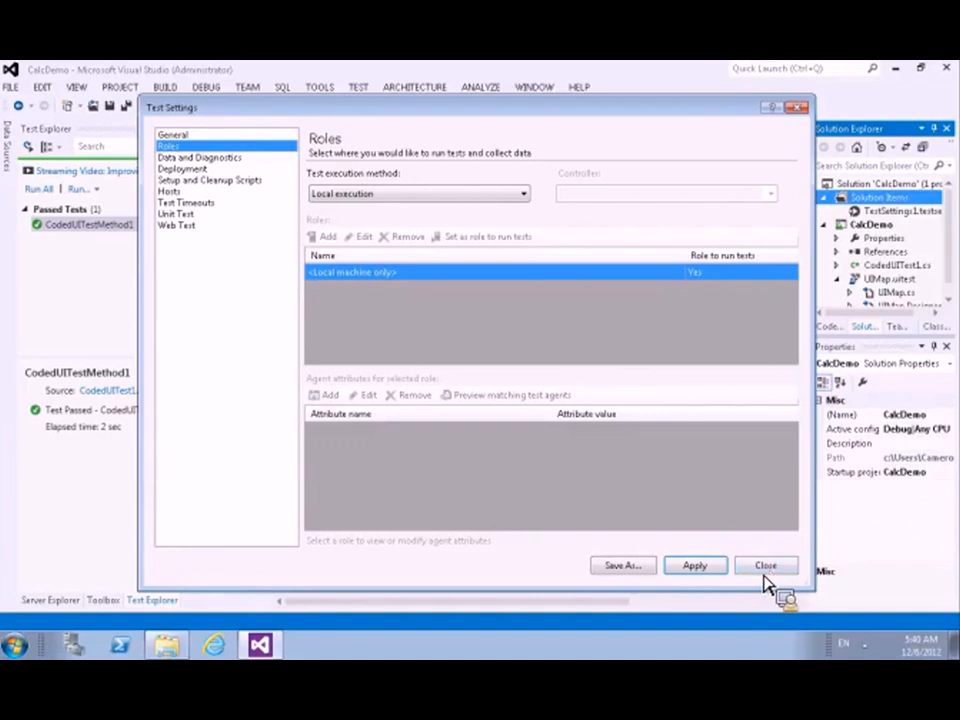
Step: Close the test settings, saving the changes, and select TestSettings1 as the test settings file for test runs
click(766, 567)
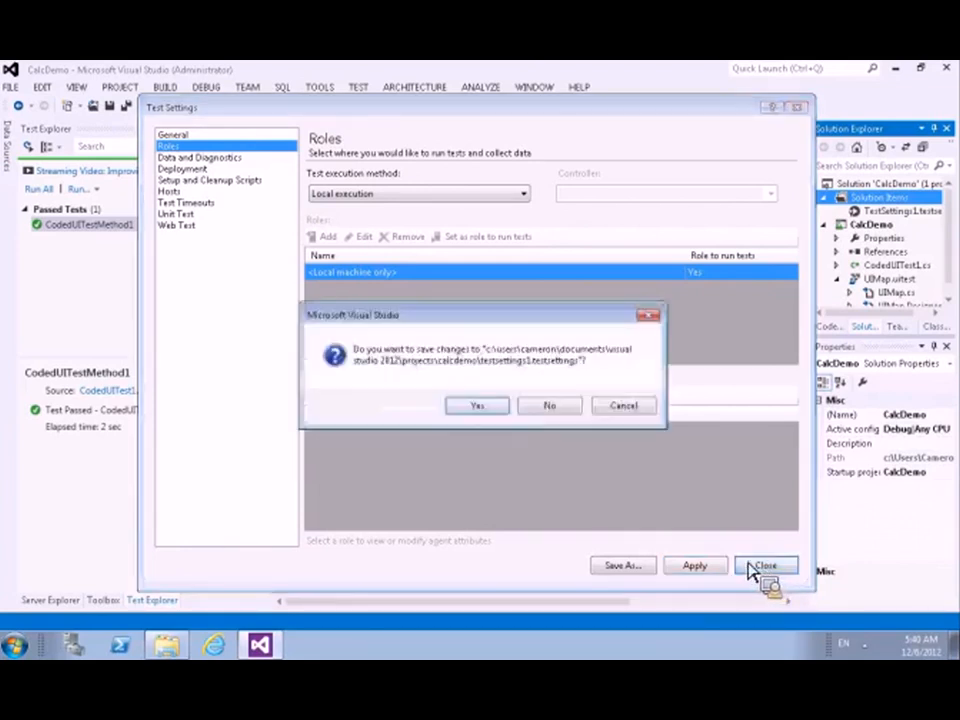
click(484, 404)
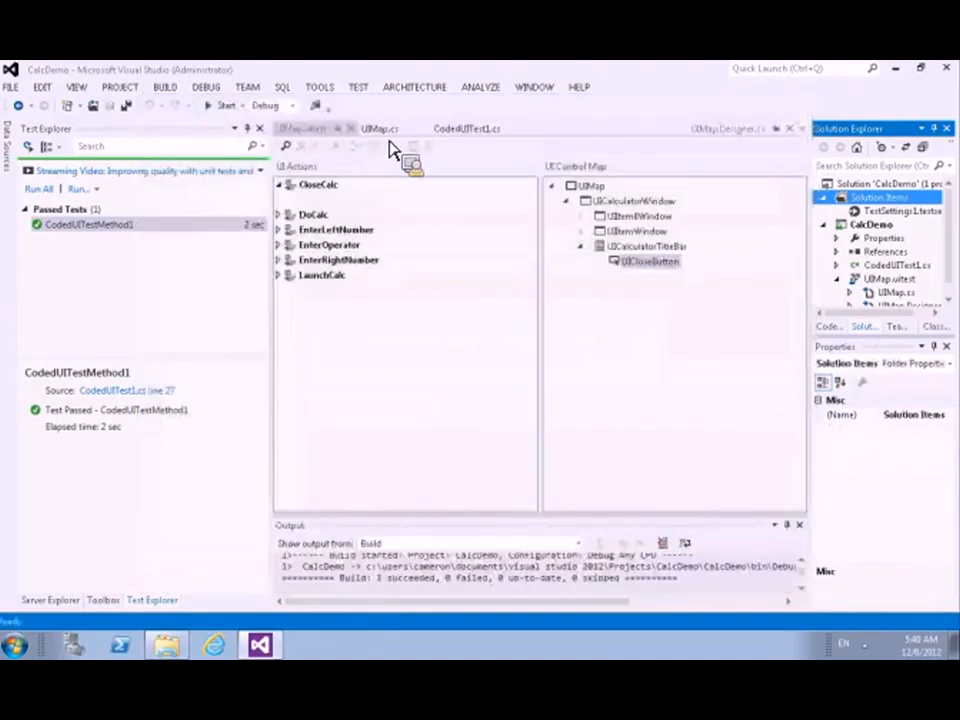
click(362, 90)
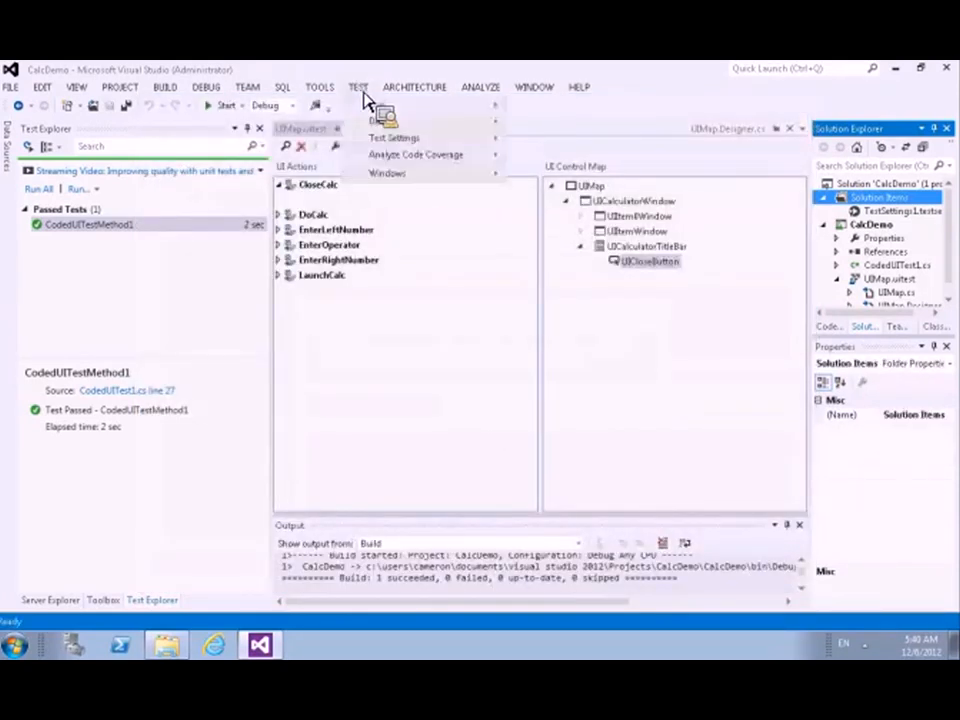
mouse_move(427, 143)
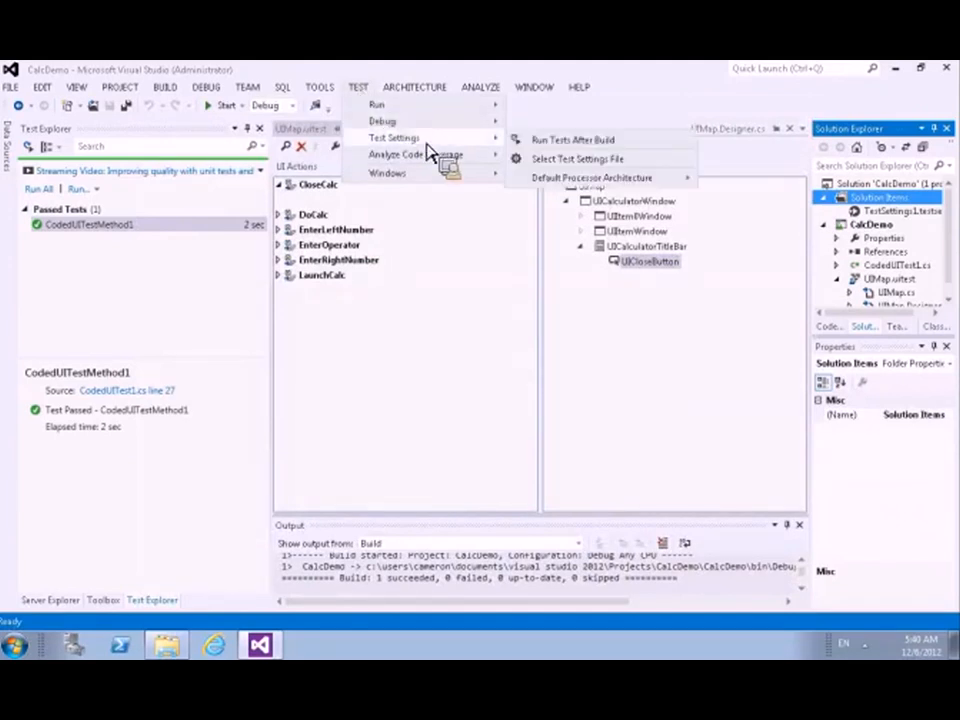
click(572, 161)
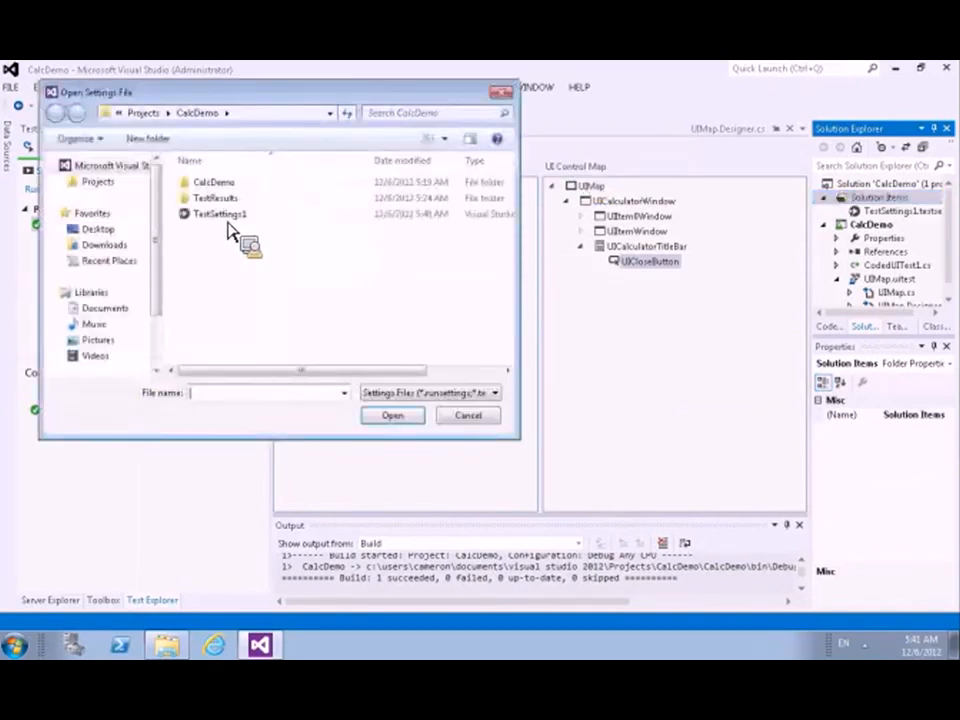
click(228, 216)
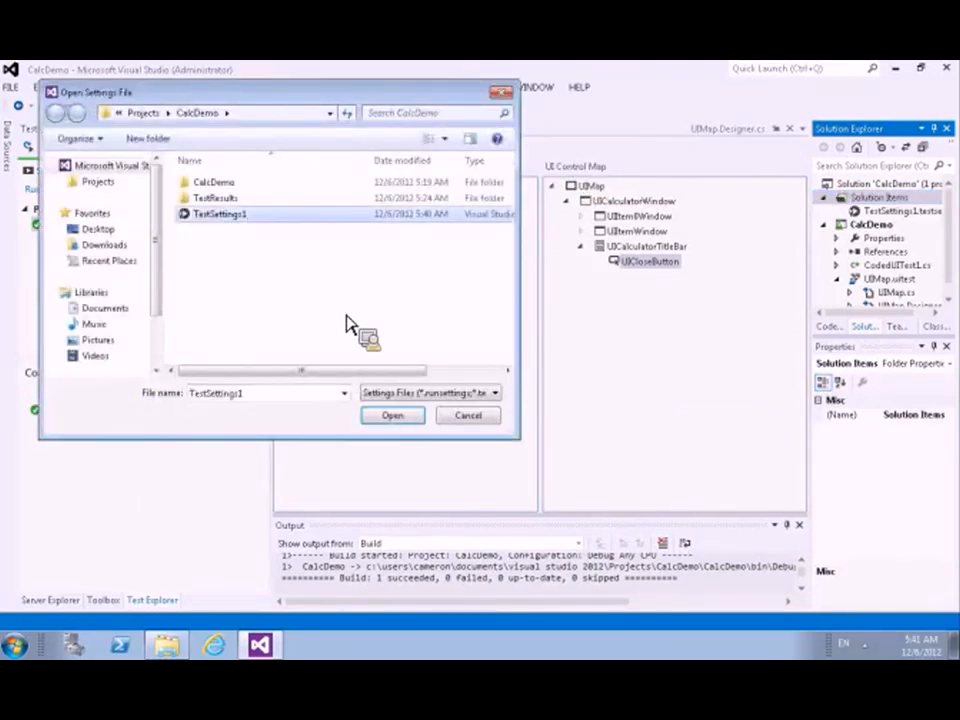
click(400, 420)
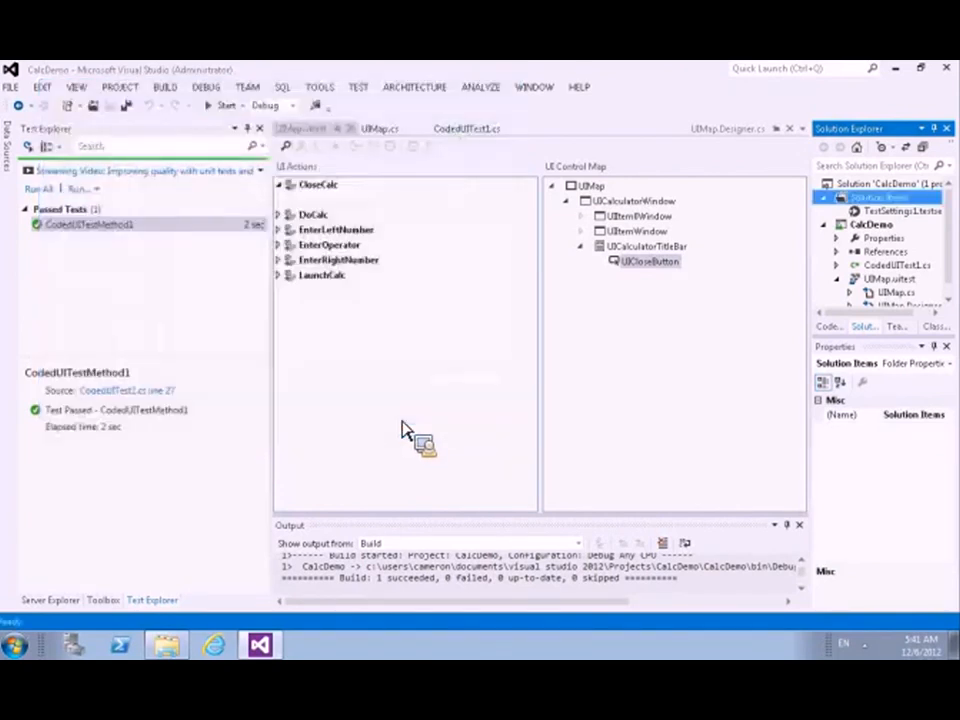
Step: Deactivate TestSettings1.testsettings as the active test settings file, and activate it again
click(362, 89)
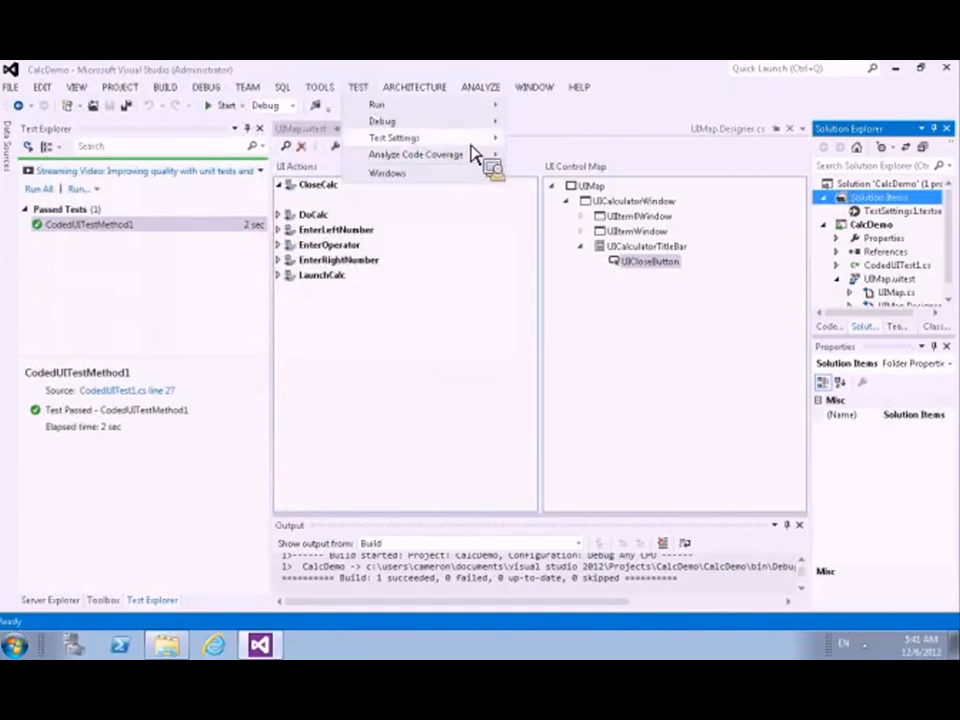
mouse_move(476, 143)
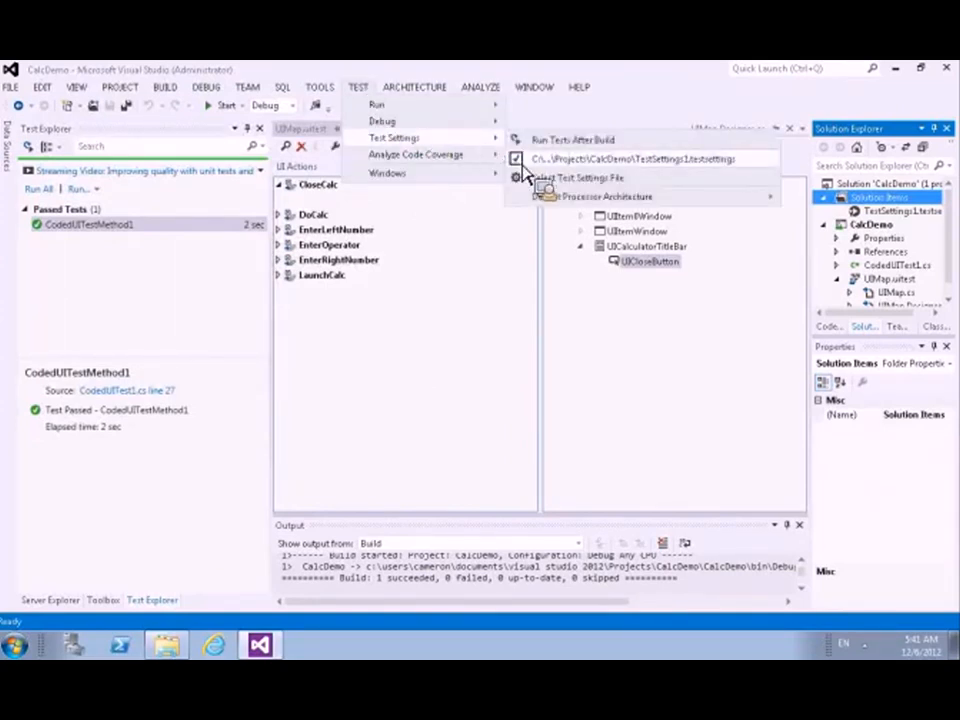
click(522, 162)
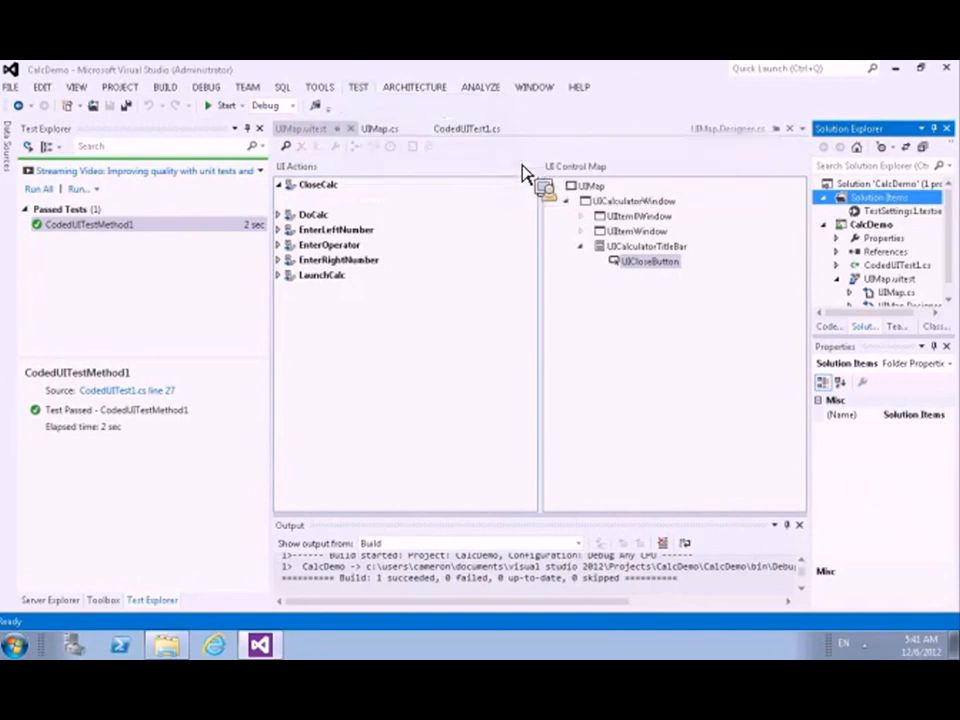
click(358, 88)
mouse_move(422, 137)
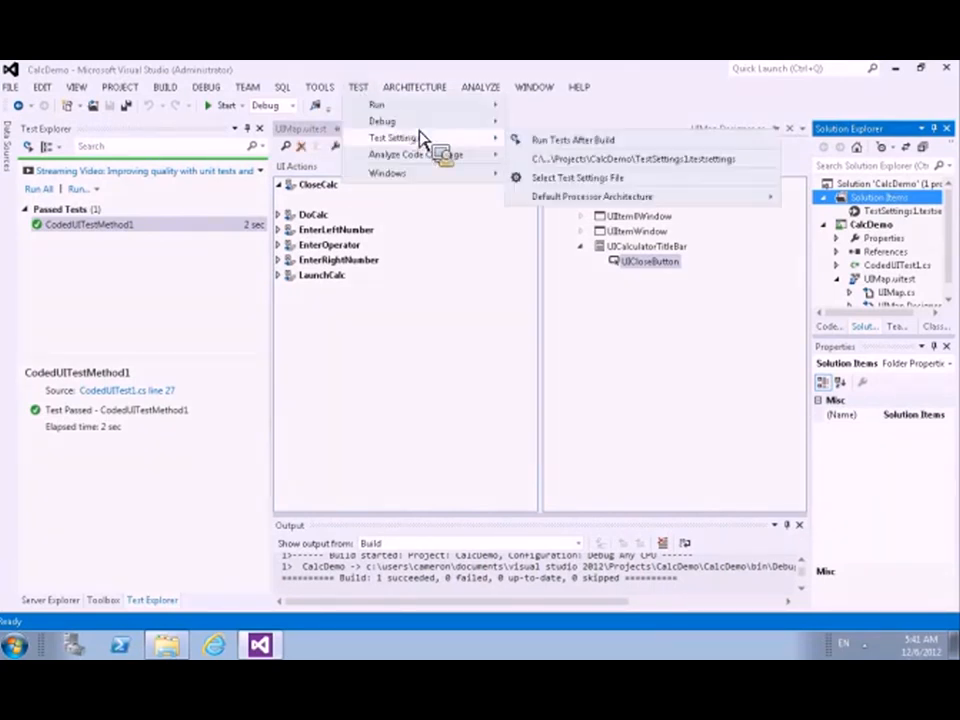
click(561, 177)
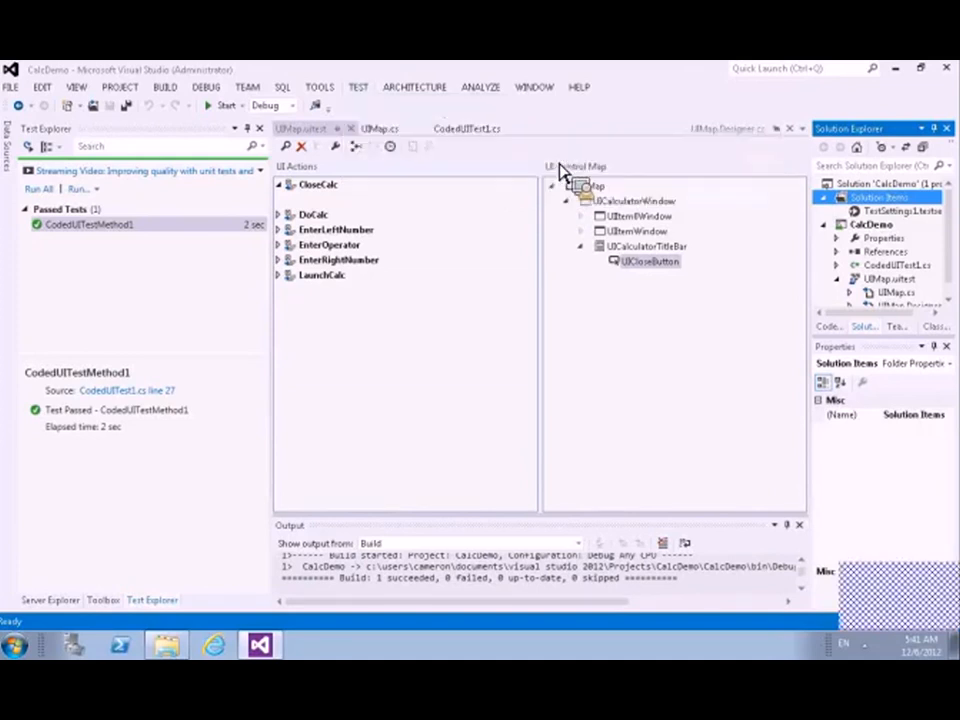
Step: Turn off TestSettings1.testsettings as the active test settings file for the CalcDemo solution
click(360, 88)
mouse_move(415, 139)
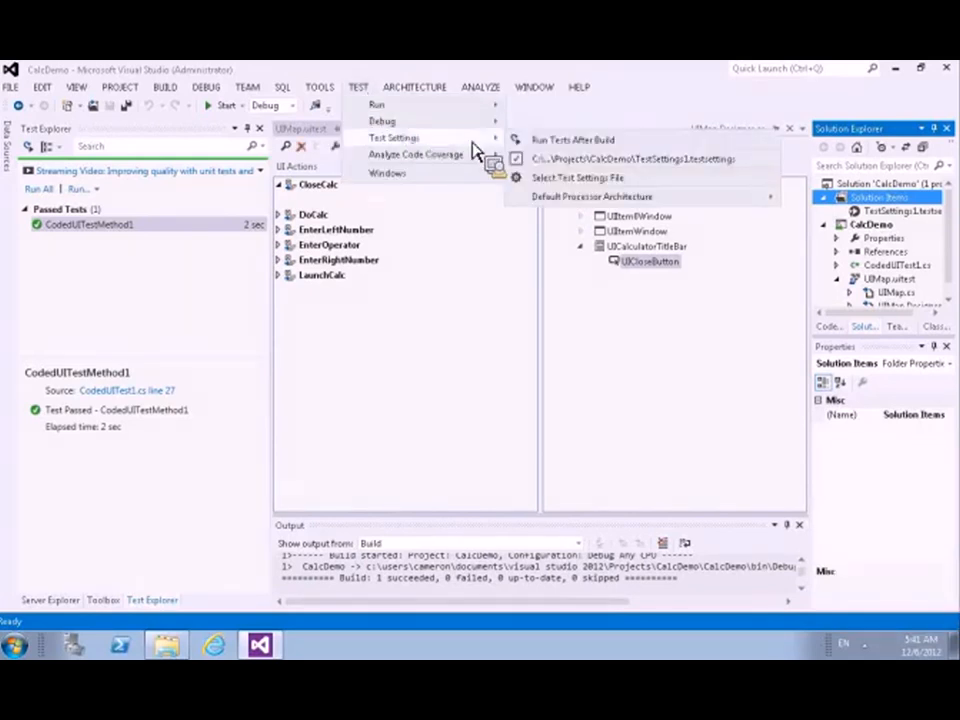
click(556, 160)
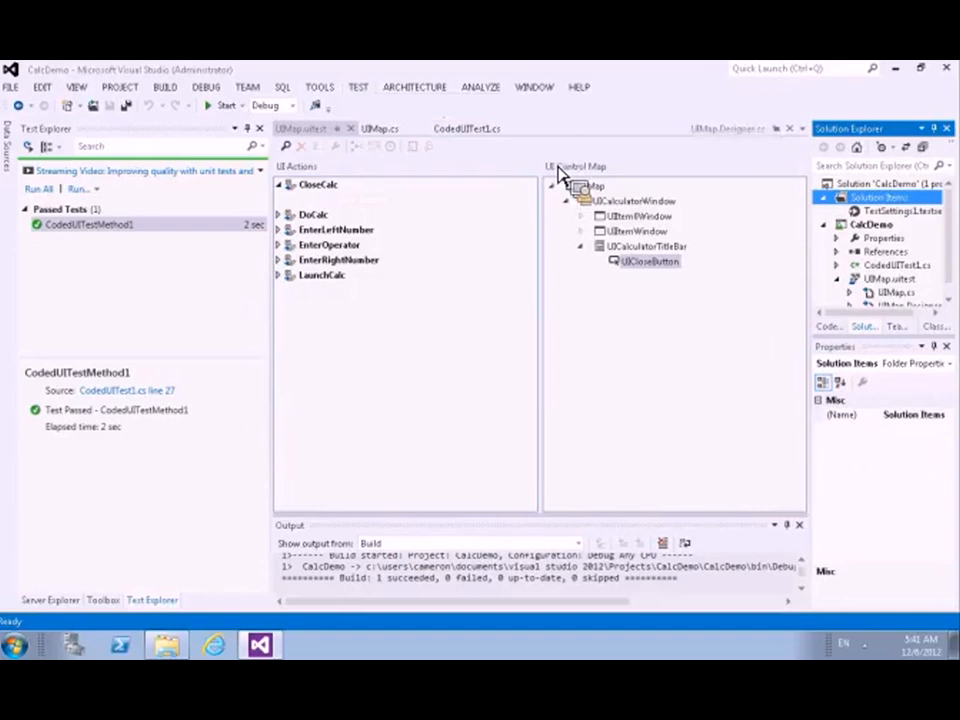
Step: Switch to the PowerPoint presentation and run the slide show from the Managing Test Settings slide, advancing one slide
drag(670, 276, 335, 158)
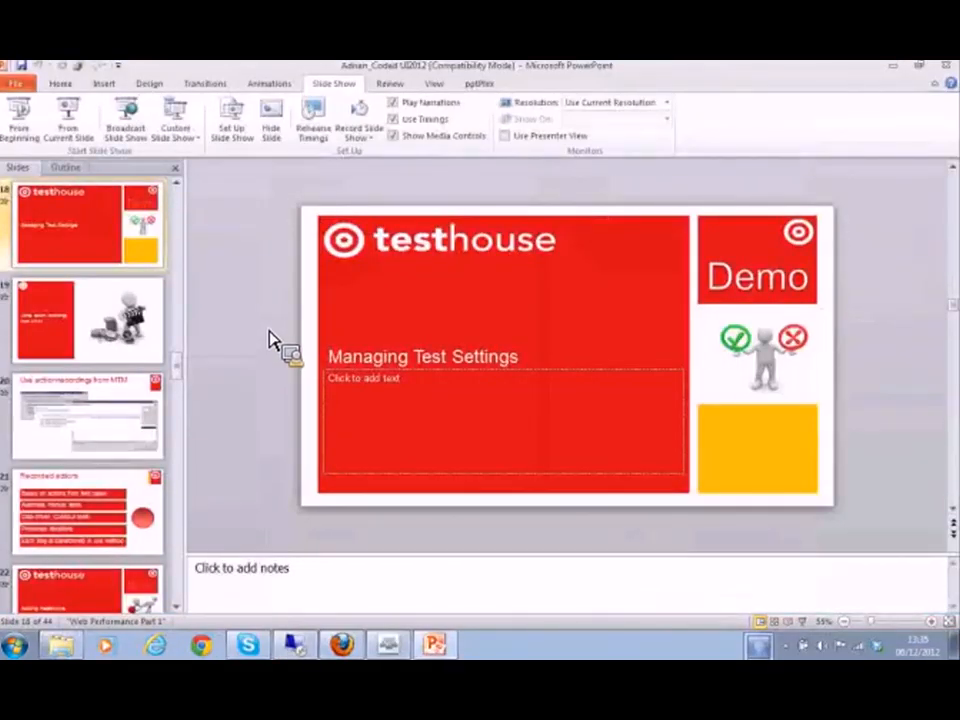
key(shift+F5)
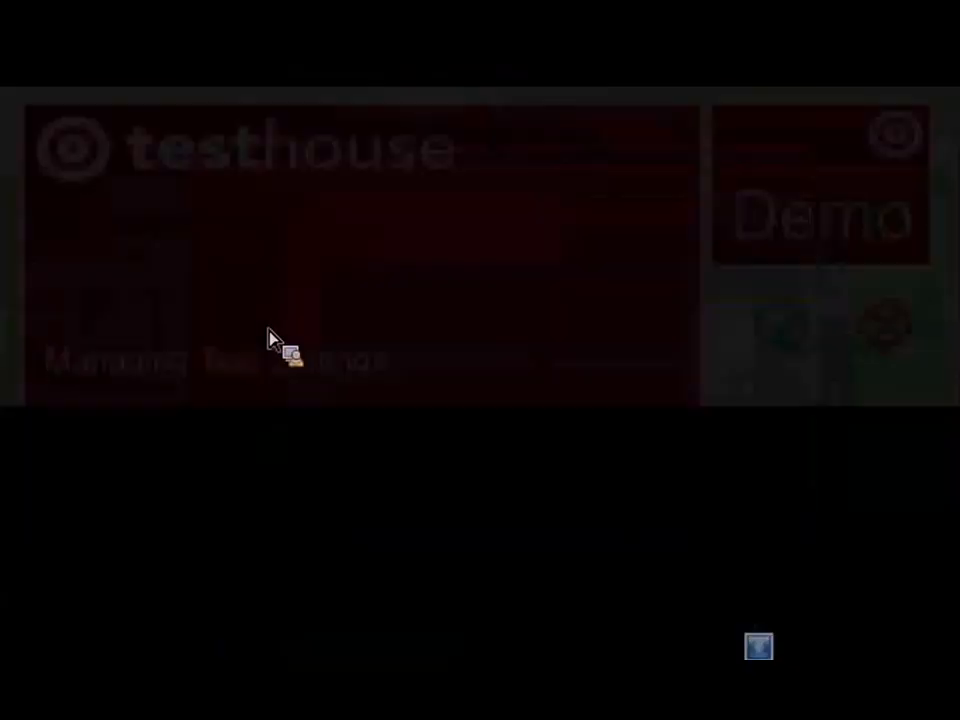
key(Right)
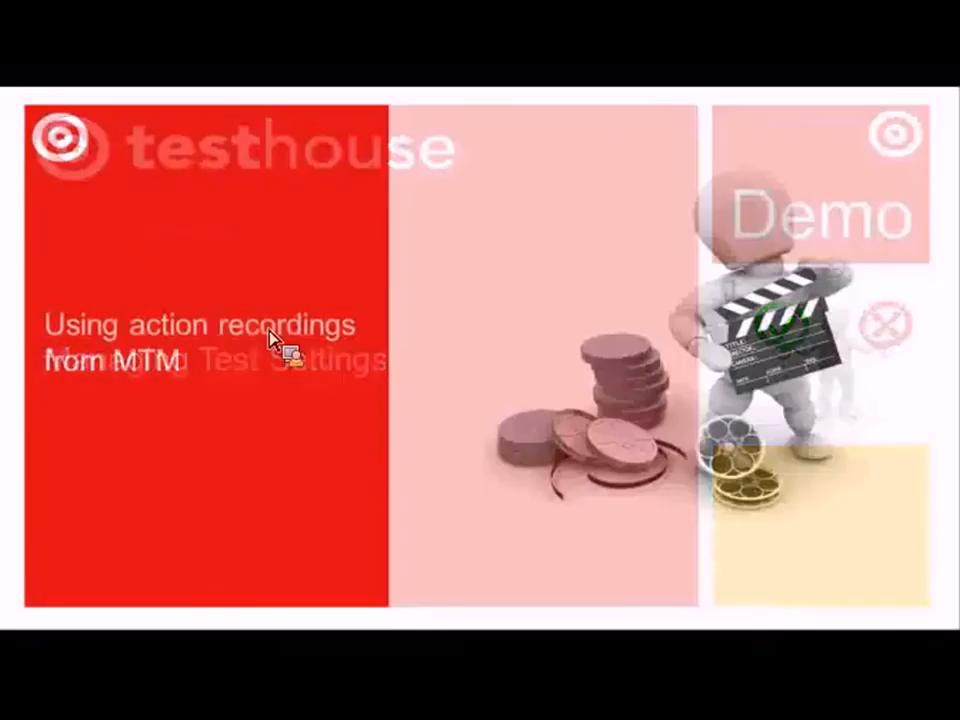